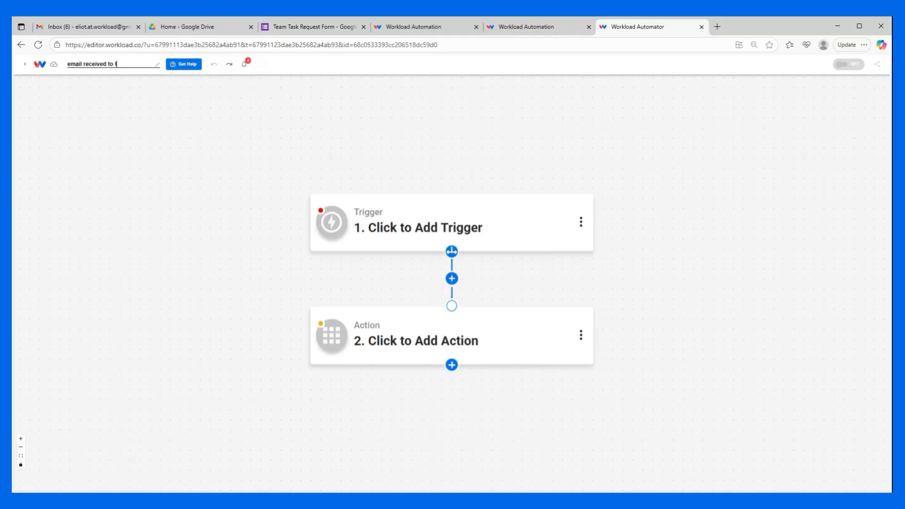
# Step: Rename the workflow to "email received to filter to wizard to reply"
pyautogui.write('to wiz')
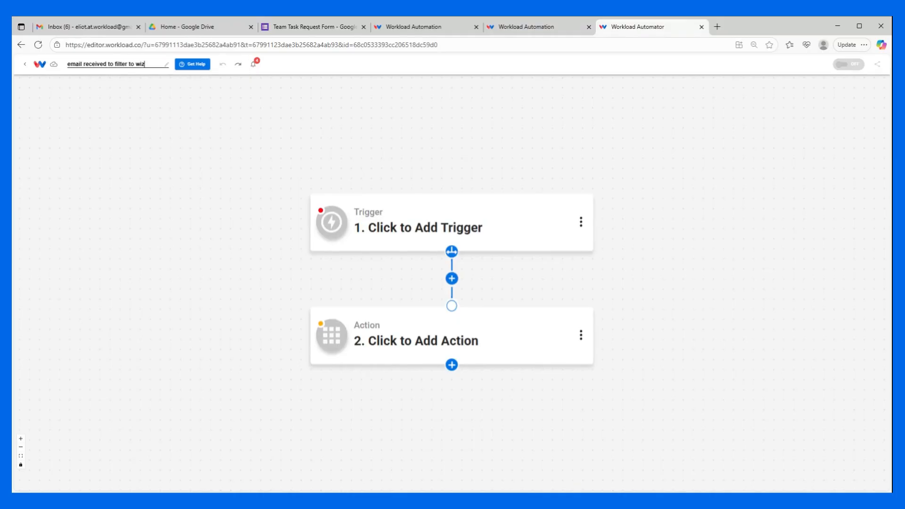
pyautogui.write('ard to reply')
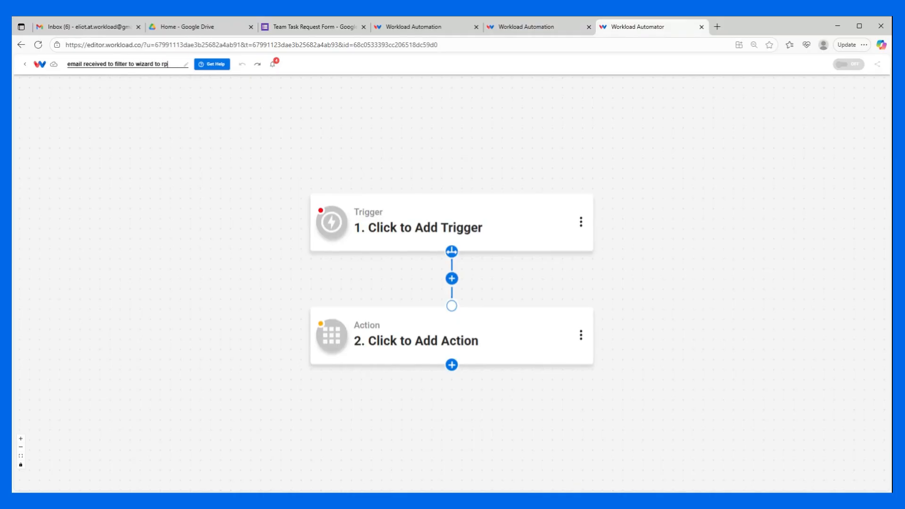
pyautogui.press('Return')
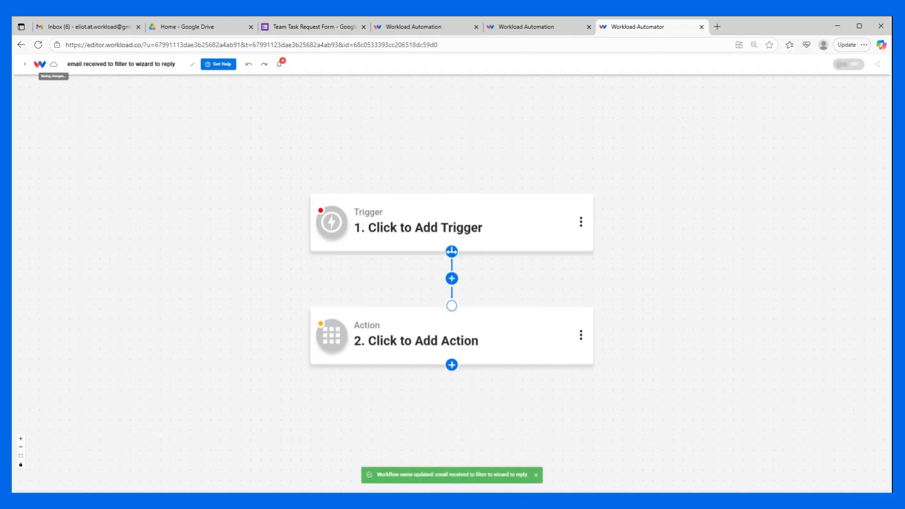
# Step: Set the trigger to the Google Gmail app with the New Email Received event
pyautogui.click(405, 222)
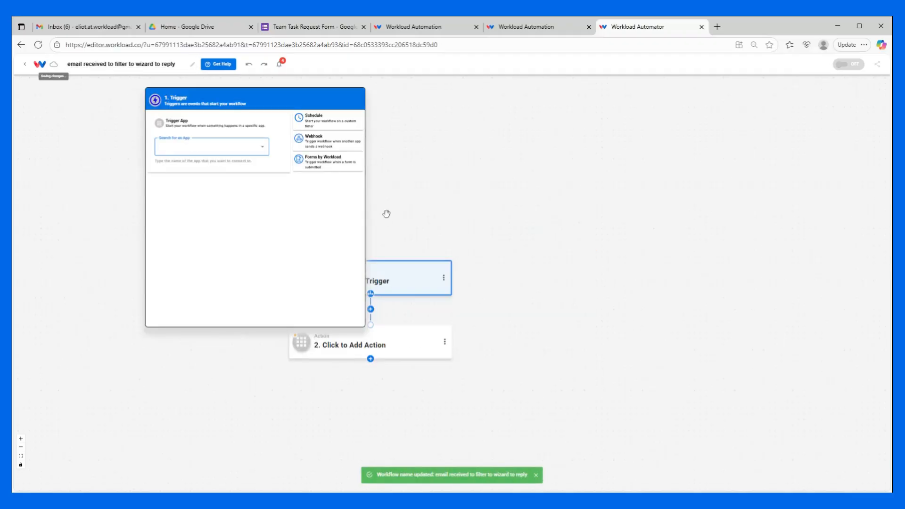
pyautogui.write('gmail')
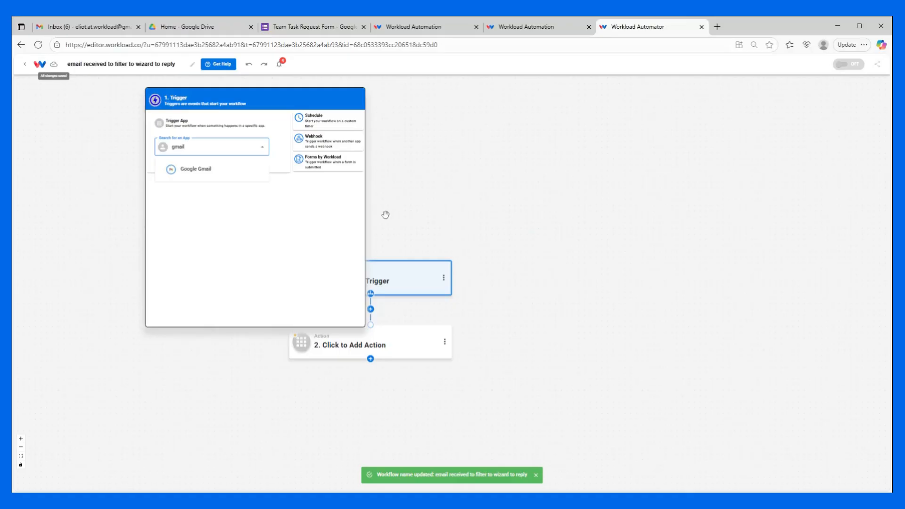
pyautogui.click(208, 169)
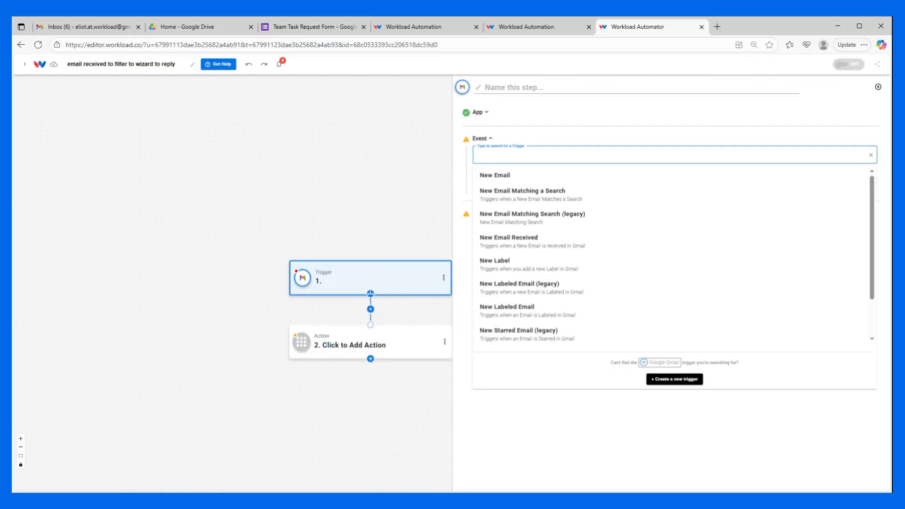
pyautogui.click(543, 238)
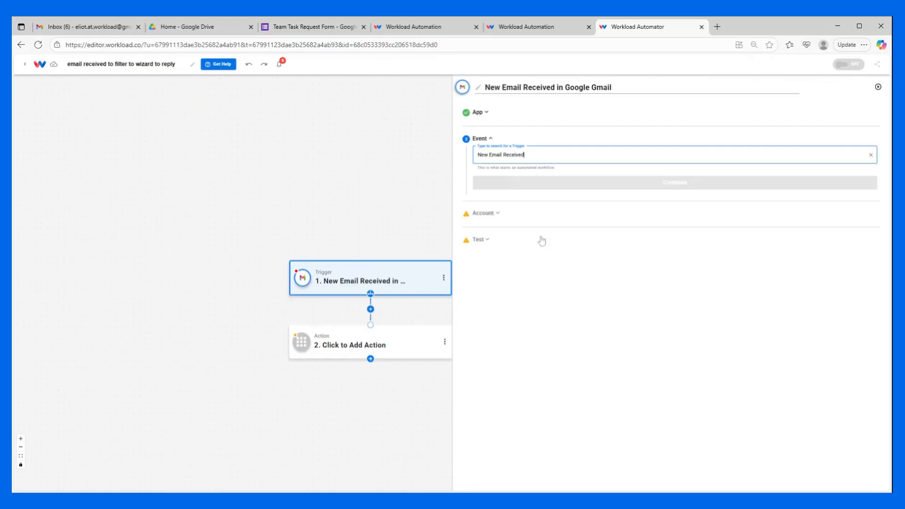
pyautogui.click(557, 184)
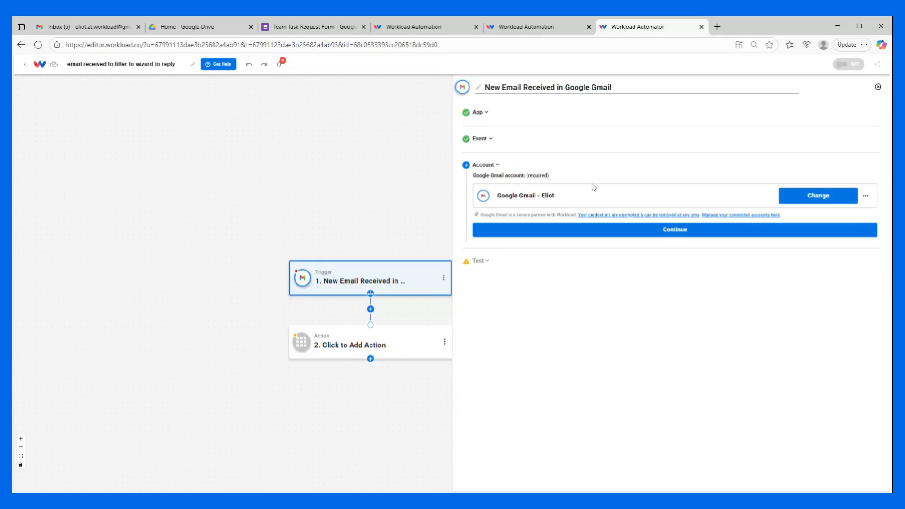
# Step: Confirm the connected Gmail account for the trigger and test it to pull a sample email
pyautogui.click(583, 229)
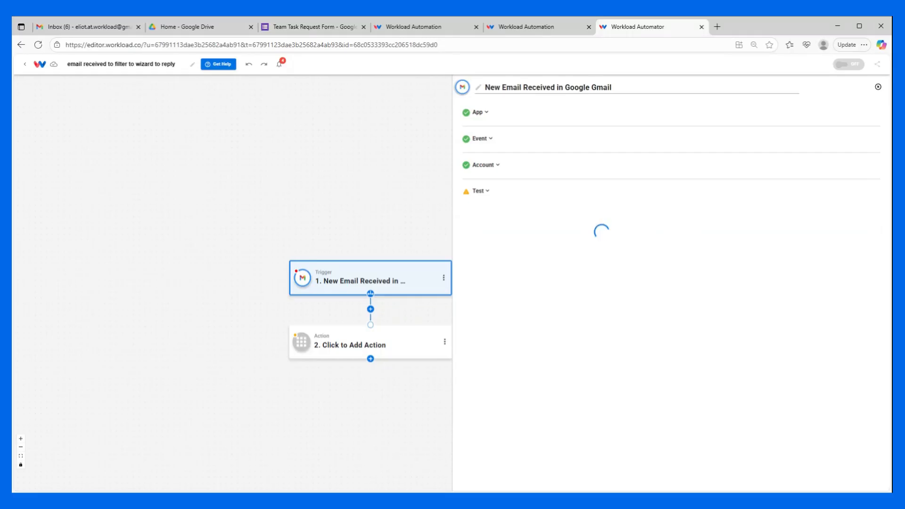
pyautogui.click(638, 271)
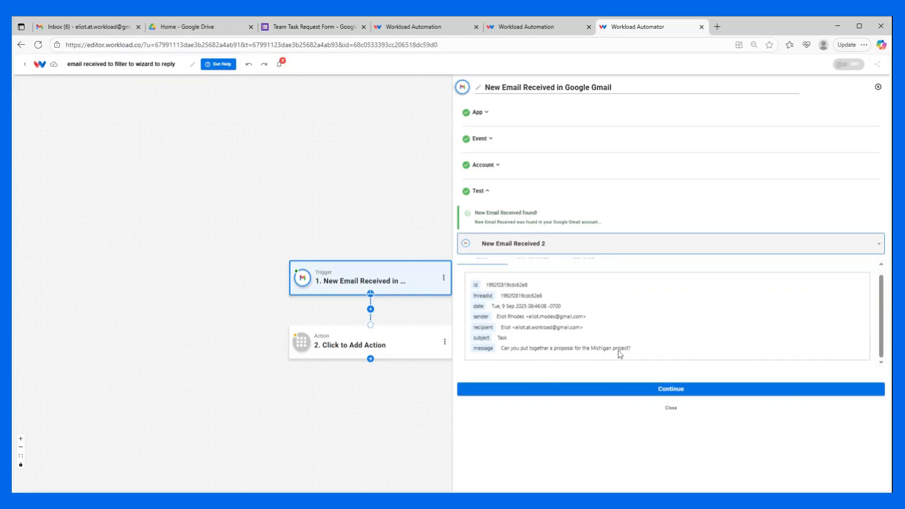
pyautogui.click(649, 389)
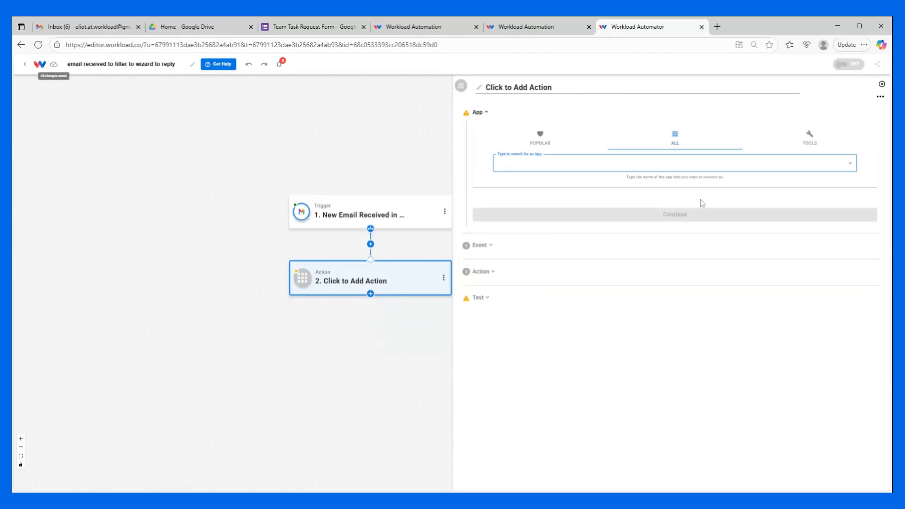
# Step: Set the second action to the AI Wizard by Workload tool with the Prompt Your Data event
pyautogui.click(809, 139)
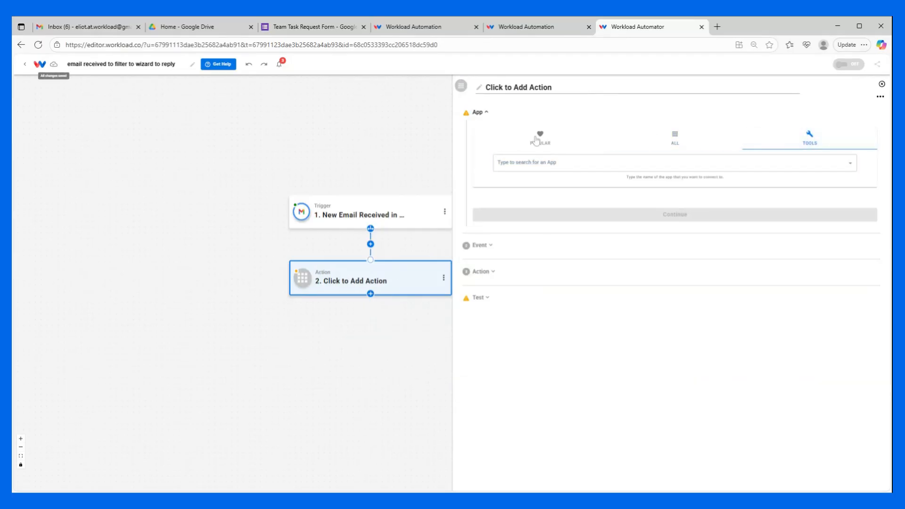
pyautogui.click(540, 163)
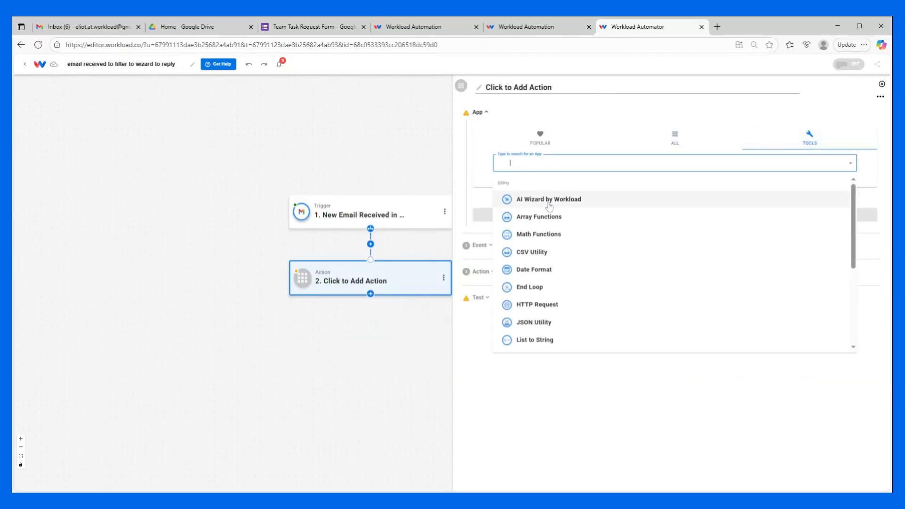
pyautogui.click(549, 204)
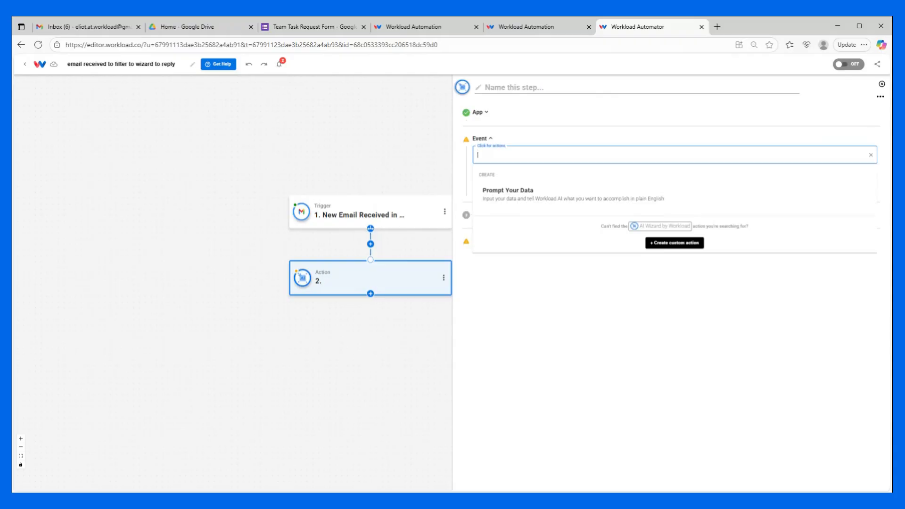
pyautogui.click(515, 200)
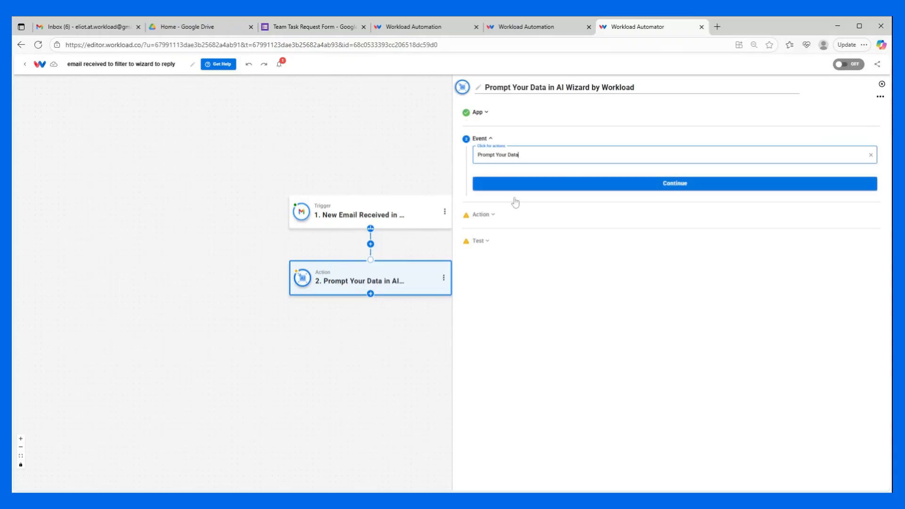
pyautogui.click(571, 181)
# Step: Map the trigger email's message field into the AI action's Input Data
pyautogui.click(541, 212)
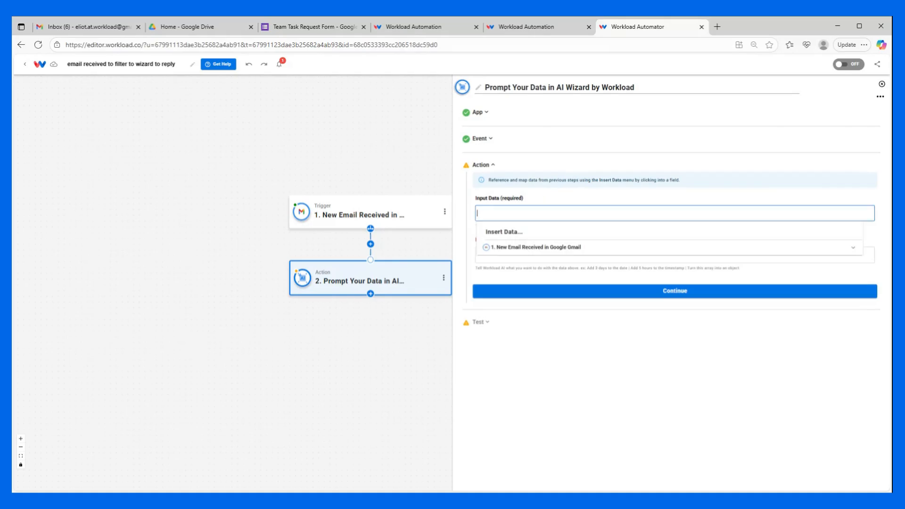
pyautogui.click(545, 249)
pyautogui.scroll(-1, 566, 278)
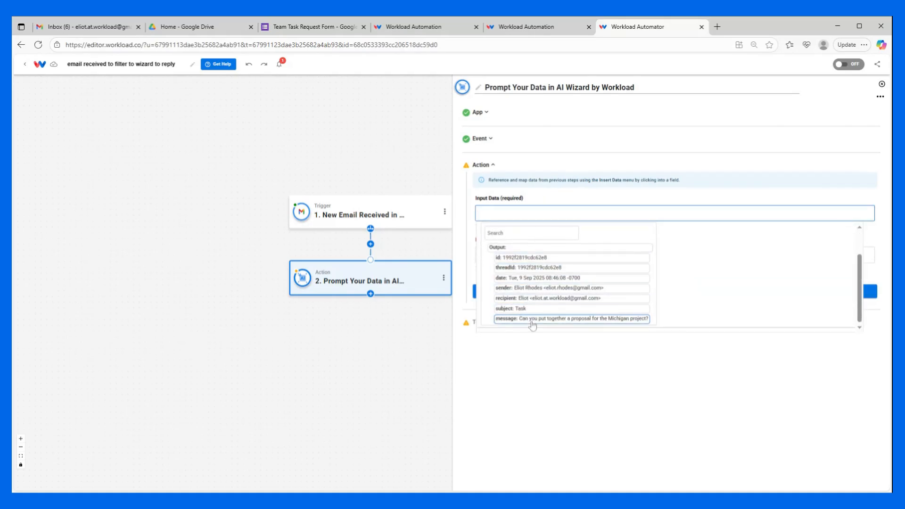
pyautogui.click(532, 319)
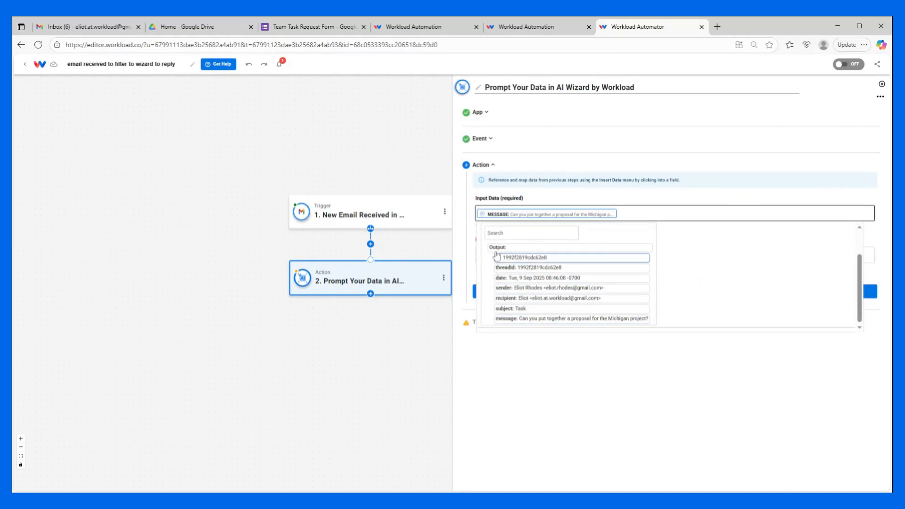
# Step: Paste a prompt telling the AI to thank the sender for their task request and ask them to fill out the attached form
pyautogui.click(531, 180)
pyautogui.click(532, 255)
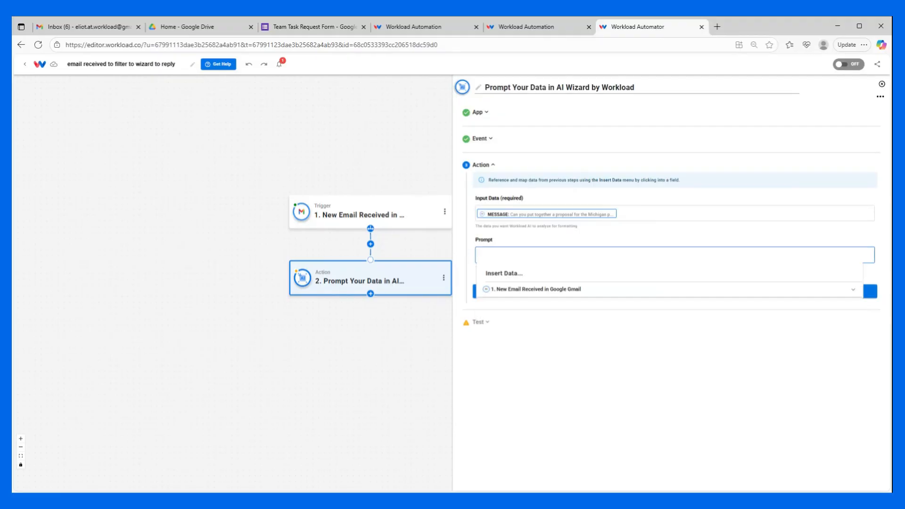
pyautogui.hotkey('ctrl', 'v')
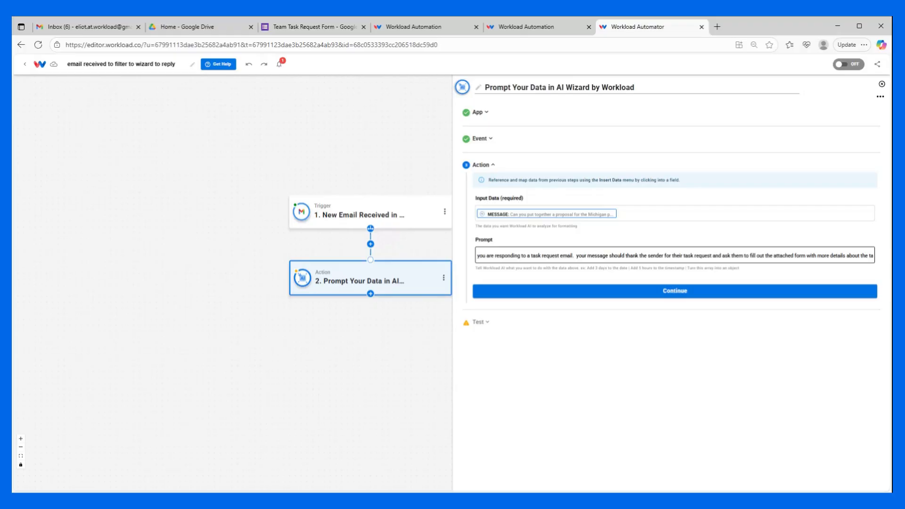
# Step: Test the AI Wizard action and continue to the workflow canvas
pyautogui.click(663, 292)
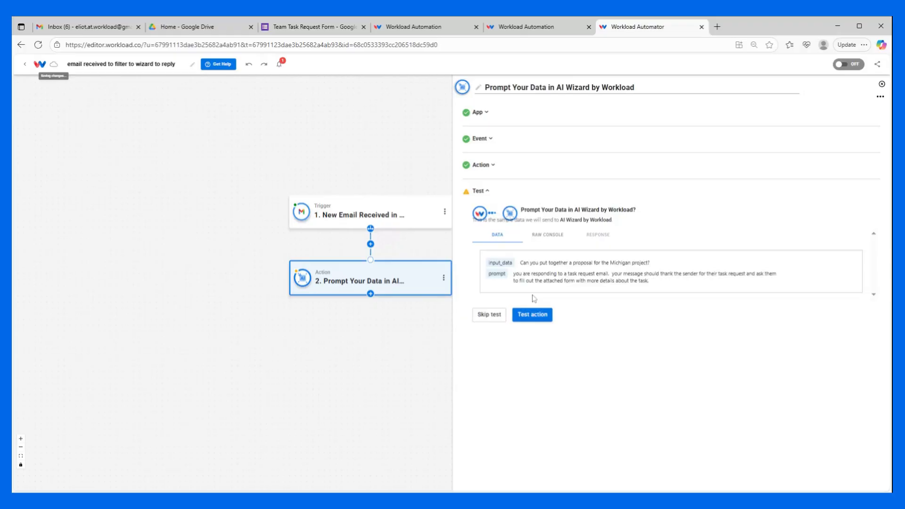
pyautogui.click(532, 314)
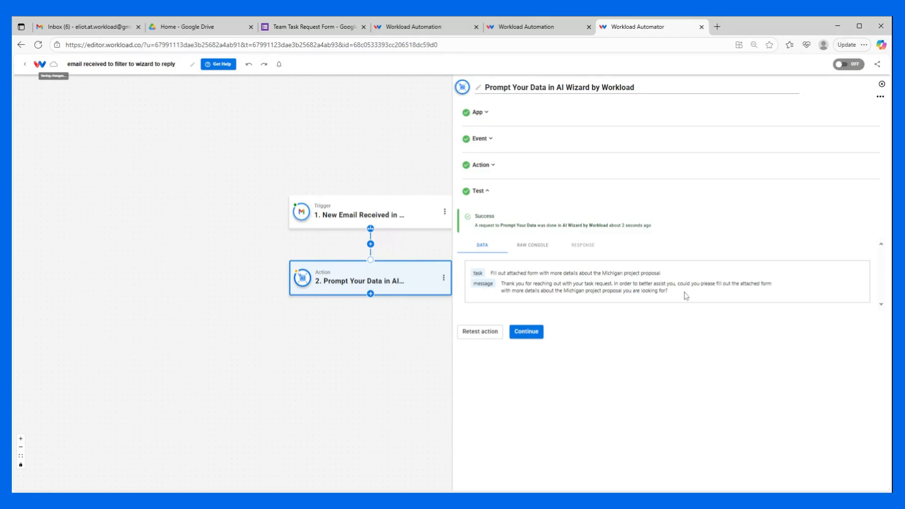
pyautogui.click(526, 332)
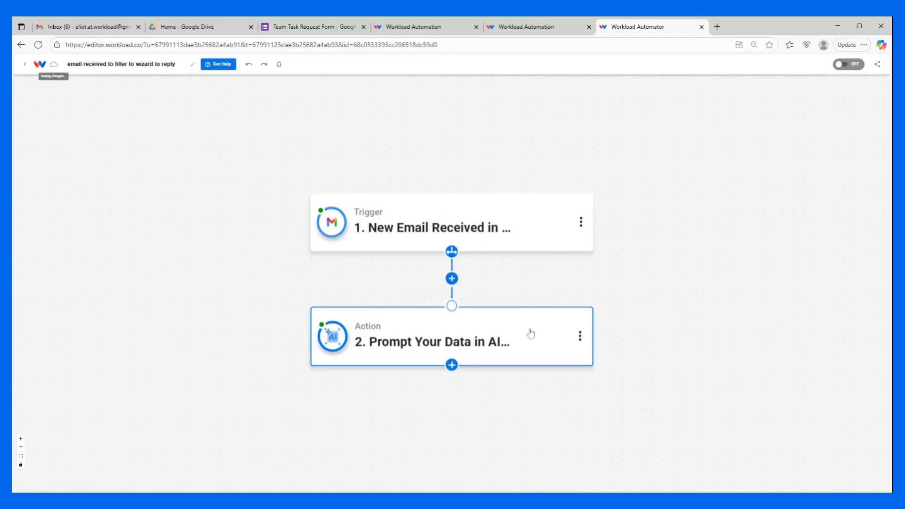
# Step: Add a third action using Google Gmail with the Reply to Email event
pyautogui.click(452, 365)
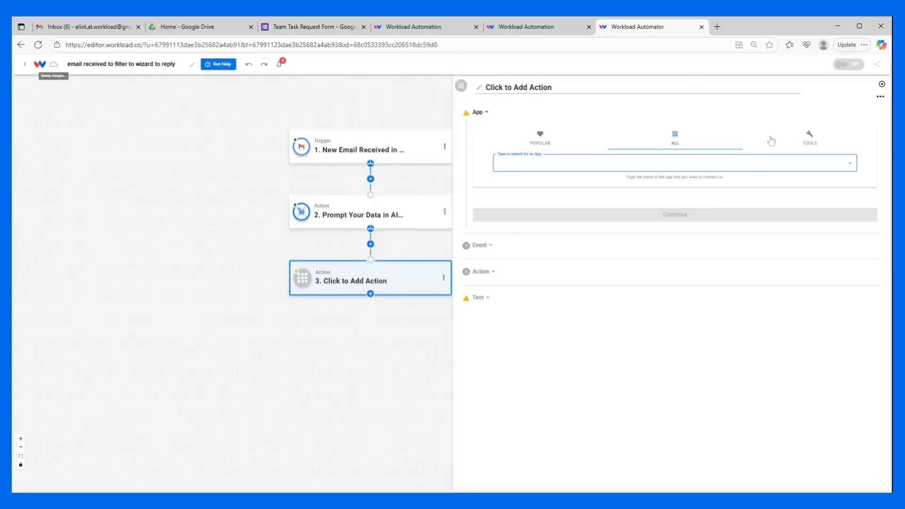
pyautogui.write('gmail')
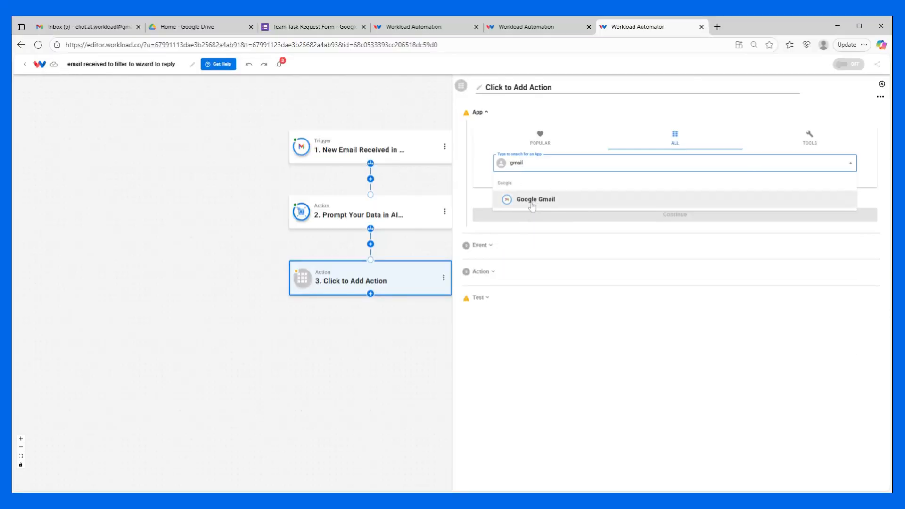
pyautogui.click(532, 207)
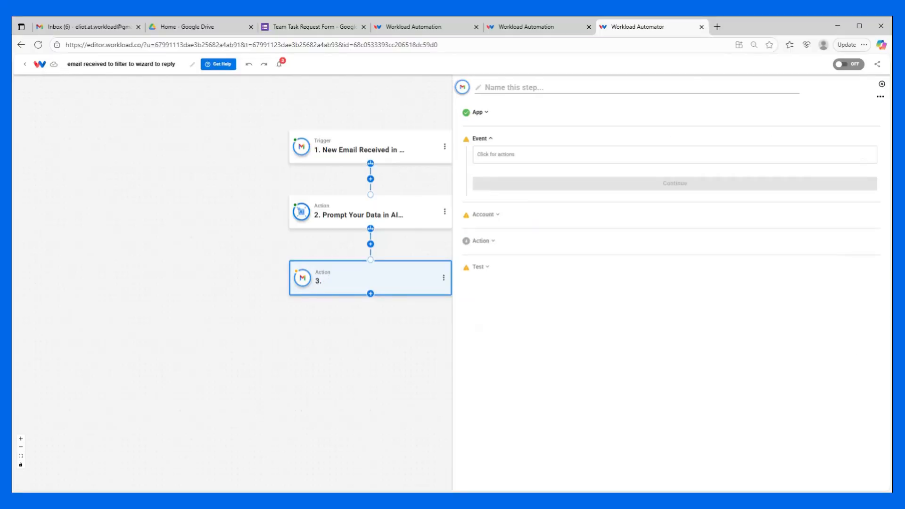
pyautogui.scroll(-3, 522, 272)
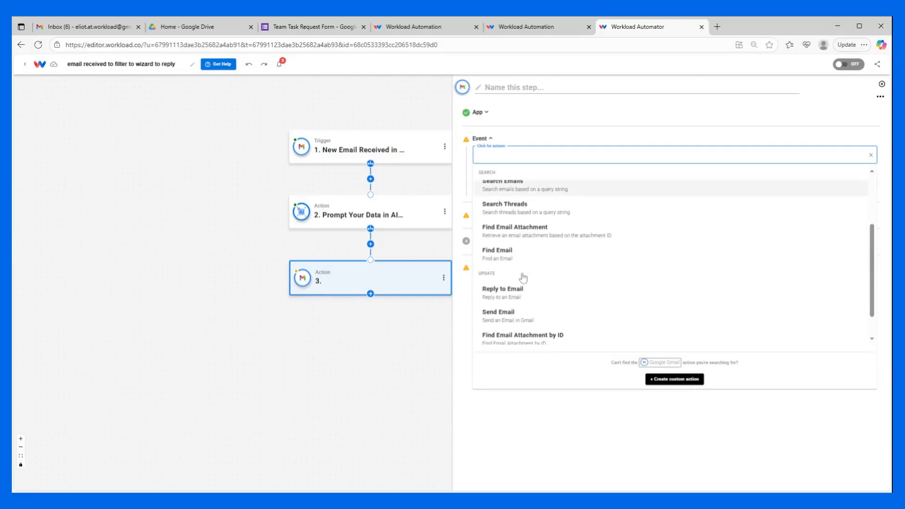
pyautogui.click(521, 263)
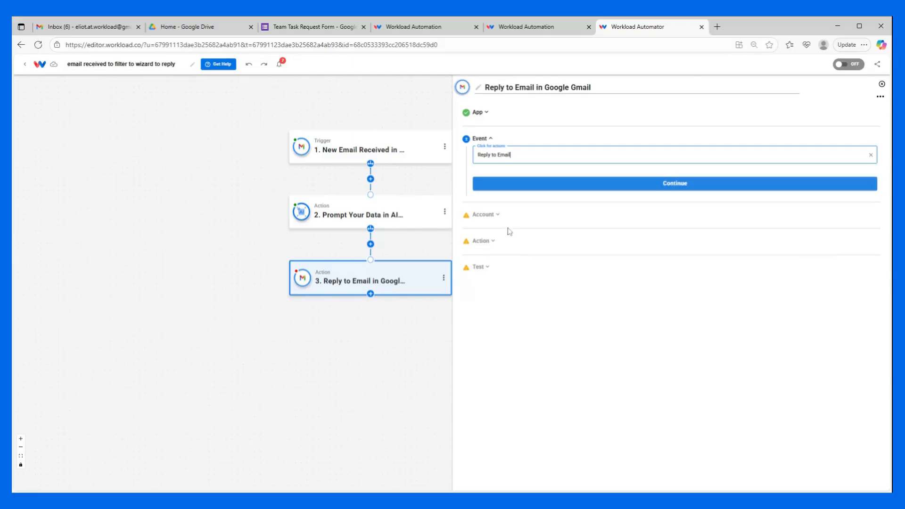
pyautogui.click(514, 189)
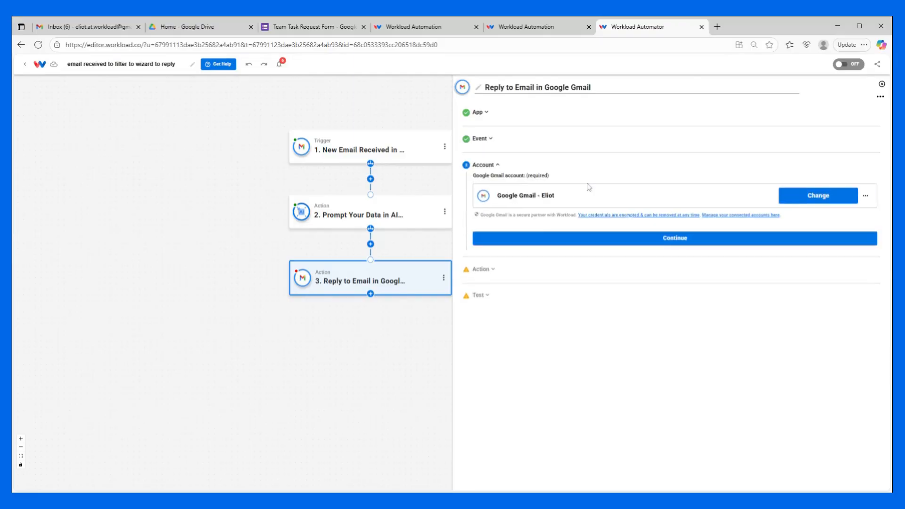
# Step: Confirm the connected Gmail account and map the trigger email's sender into the To field
pyautogui.click(555, 241)
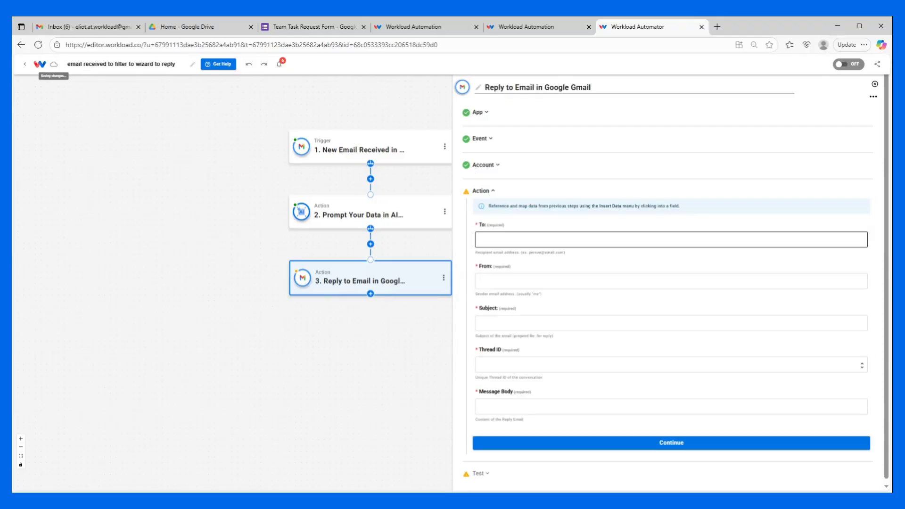
pyautogui.click(555, 240)
pyautogui.click(501, 278)
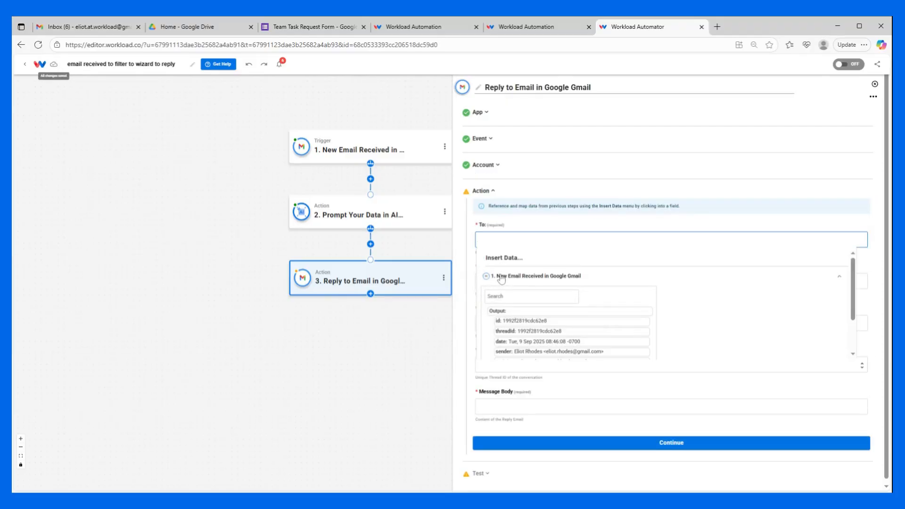
pyautogui.scroll(-2, 503, 297)
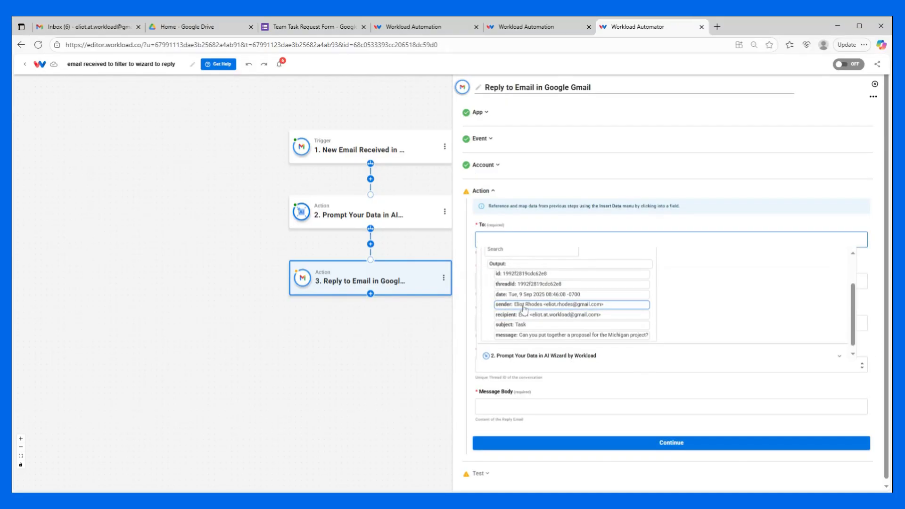
pyautogui.click(524, 305)
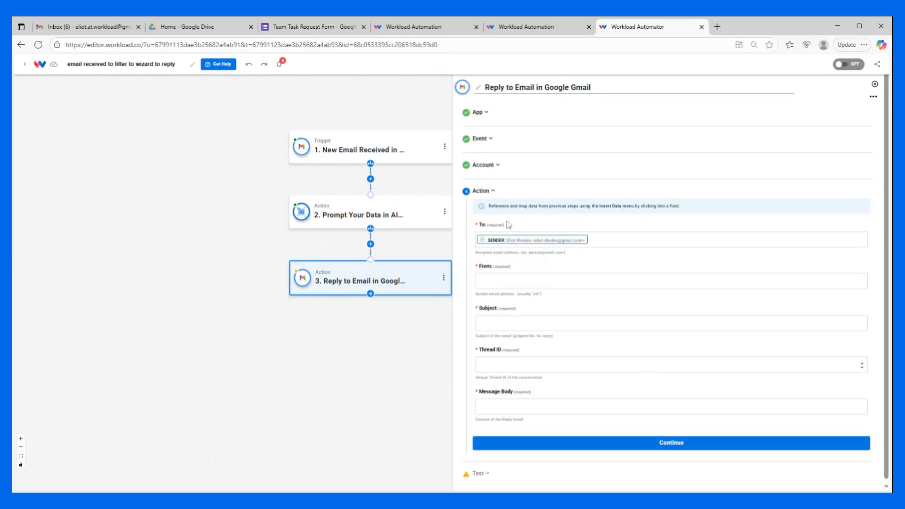
# Step: Map the trigger email's recipient into the From field of the reply
pyautogui.click(500, 282)
pyautogui.click(508, 315)
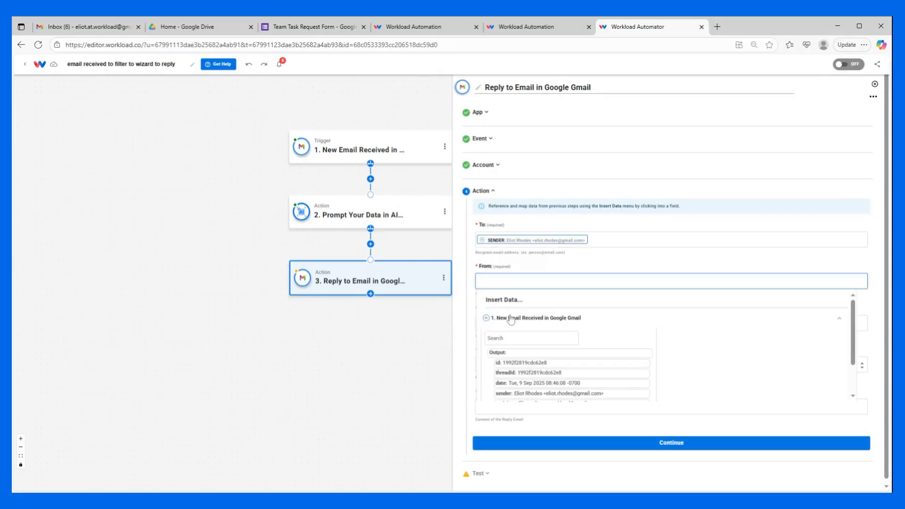
pyautogui.scroll(-2, 512, 330)
pyautogui.click(522, 356)
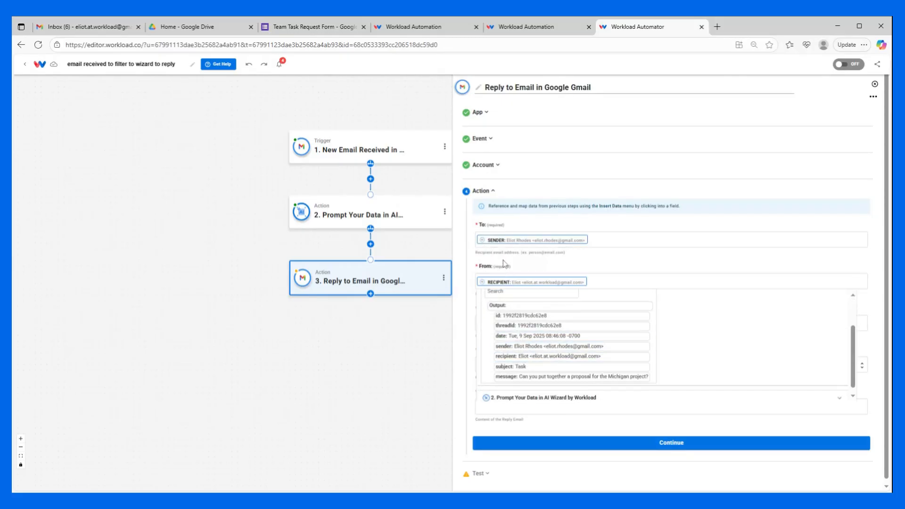
# Step: Map the trigger email's subject into the Subject field of the reply
pyautogui.click(494, 324)
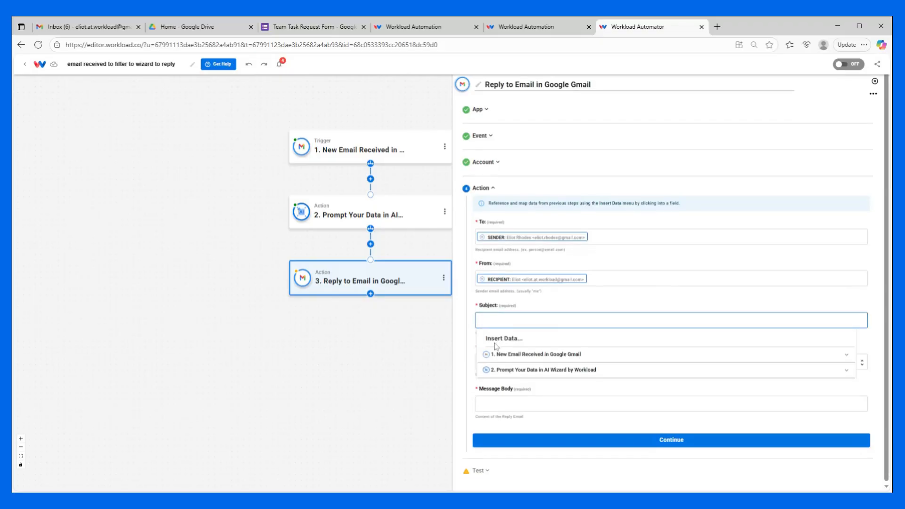
pyautogui.click(498, 357)
pyautogui.scroll(-2, 497, 367)
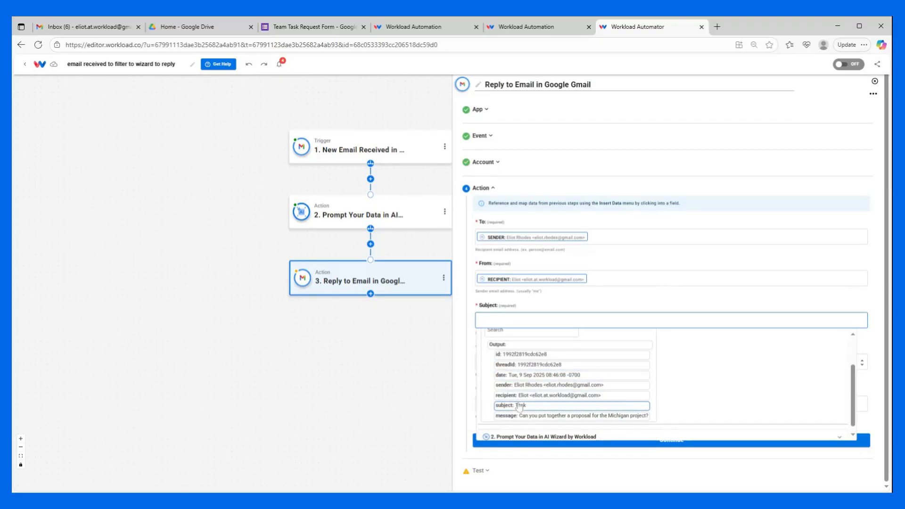
pyautogui.click(518, 405)
# Step: Set the Thread ID to a custom value mapped from the trigger email's threadId
pyautogui.click(687, 305)
pyautogui.click(688, 362)
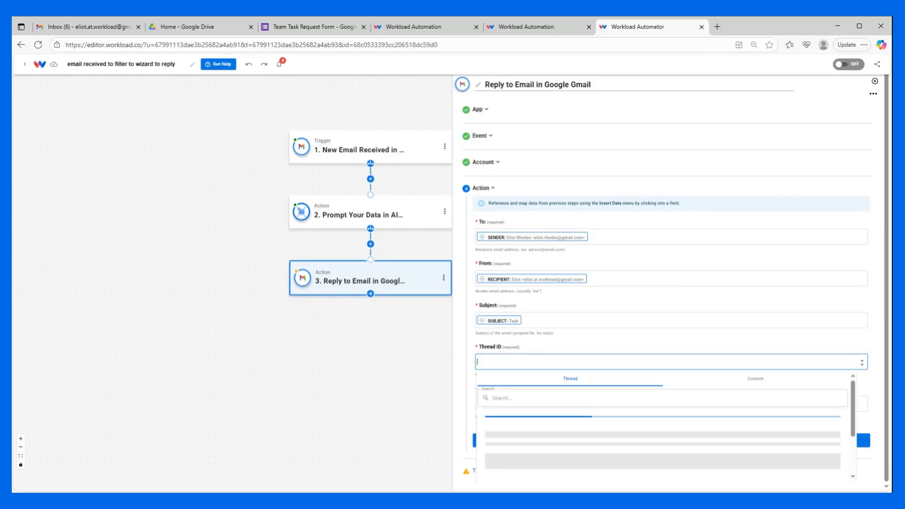
pyautogui.click(757, 379)
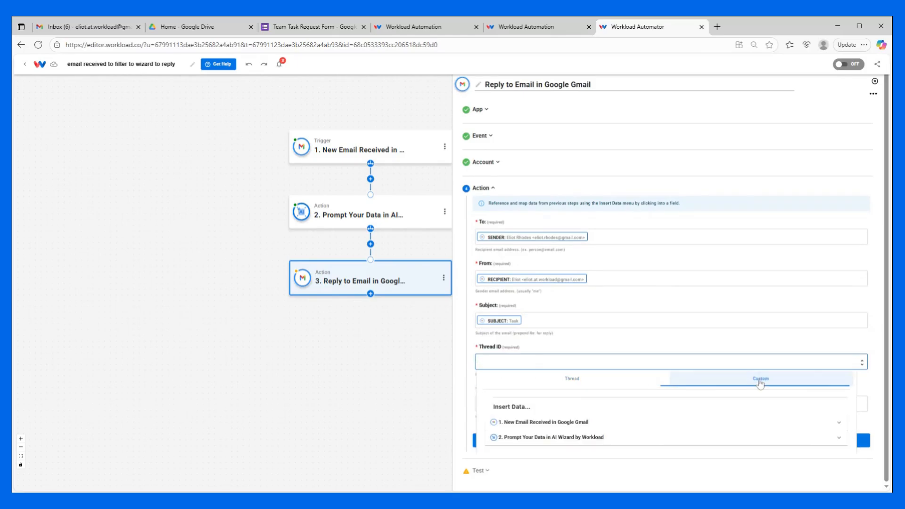
pyautogui.click(551, 421)
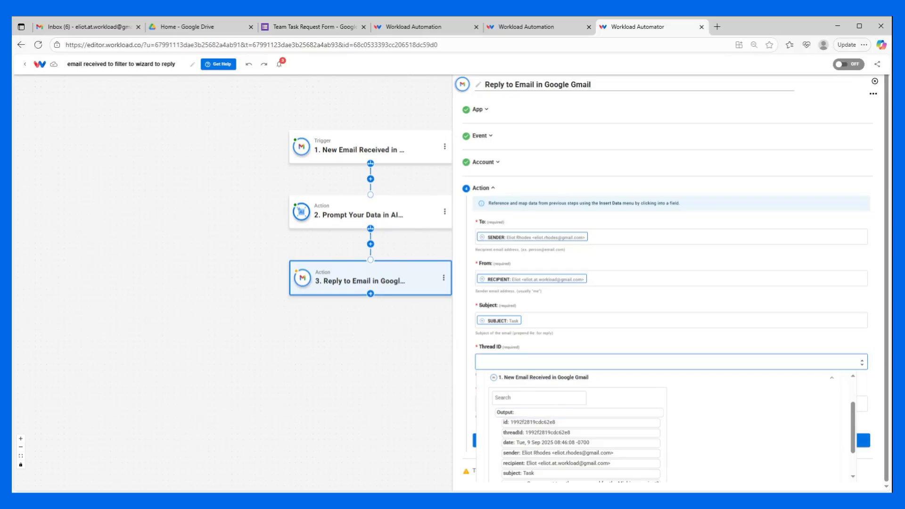
pyautogui.click(511, 432)
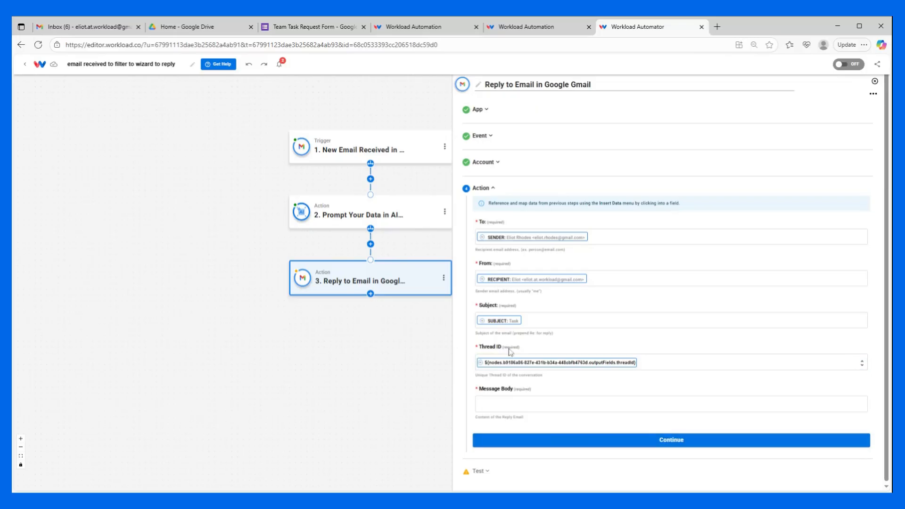
# Step: Map the AI Wizard's generated message into the Message Body and start a new line after it
pyautogui.click(507, 404)
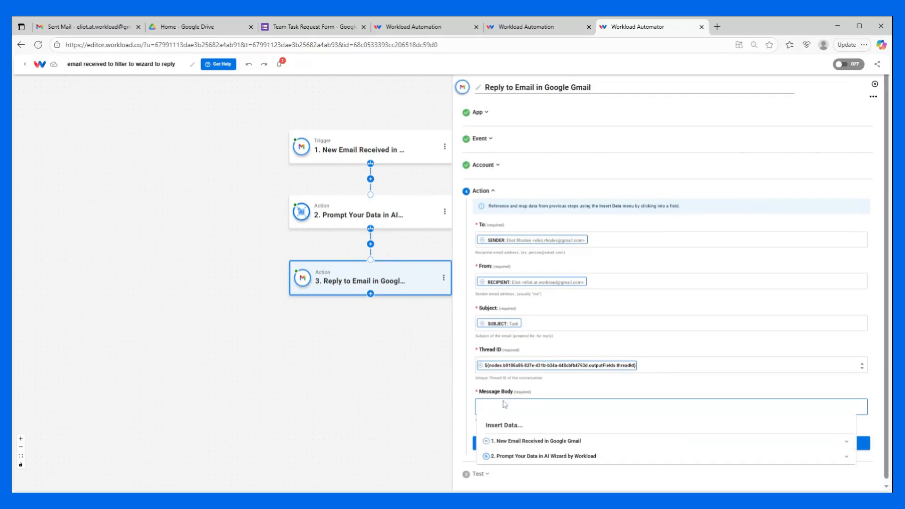
pyautogui.click(534, 456)
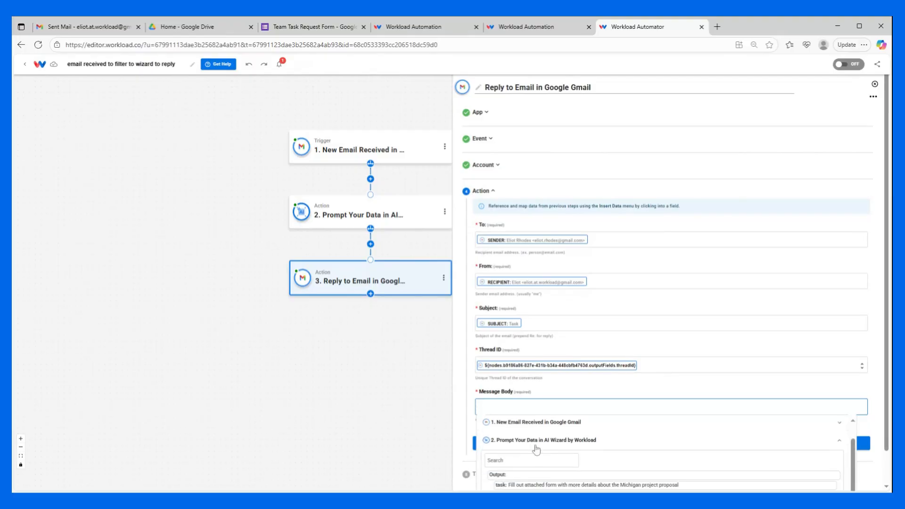
pyautogui.scroll(-1, 552, 428)
pyautogui.click(556, 469)
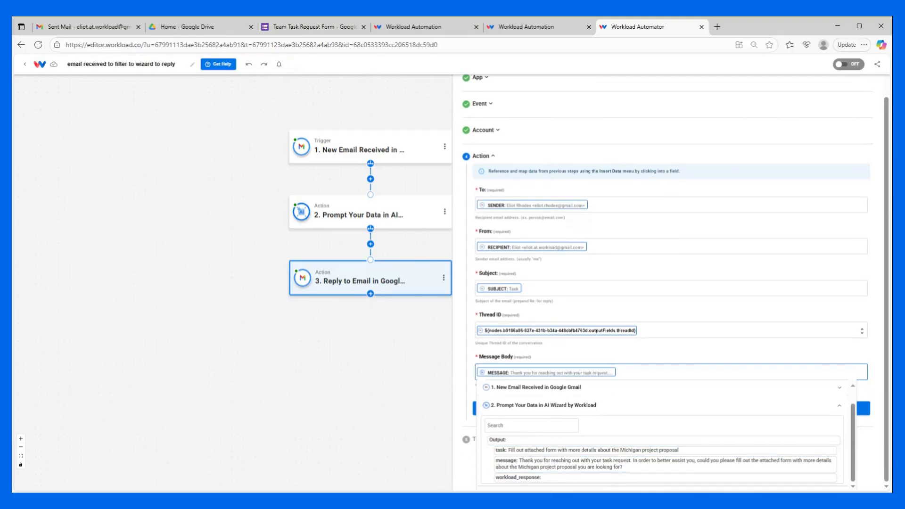
pyautogui.press('Return')
# Step: Copy the Team Task Request Form's responder link and paste it into the Message Body below the AI message
pyautogui.click(321, 27)
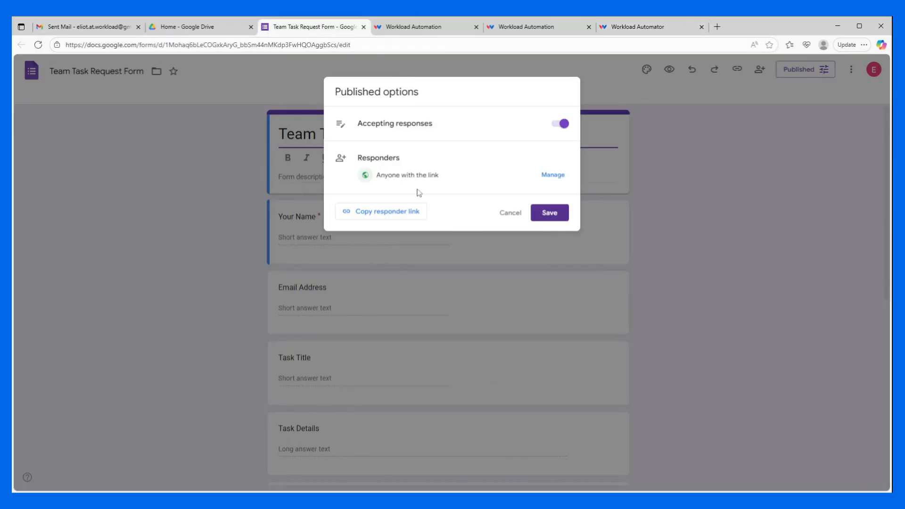
pyautogui.click(386, 211)
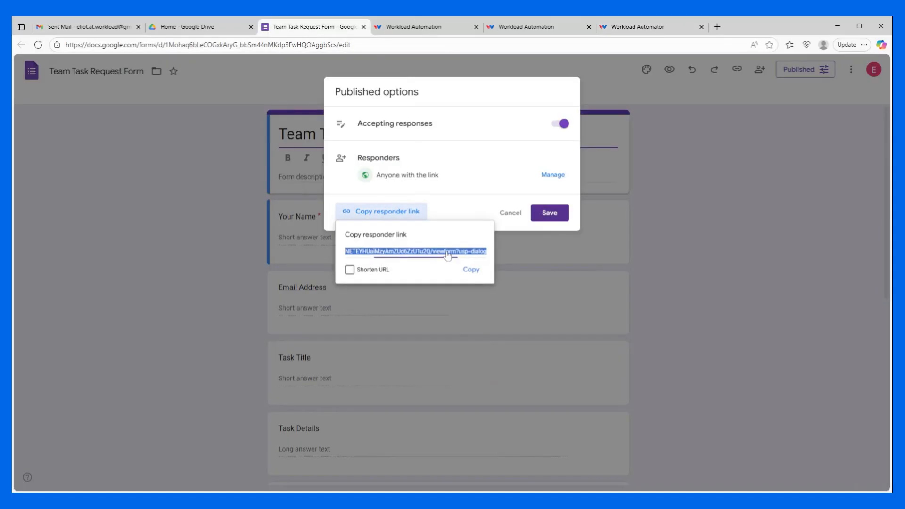
pyautogui.click(471, 269)
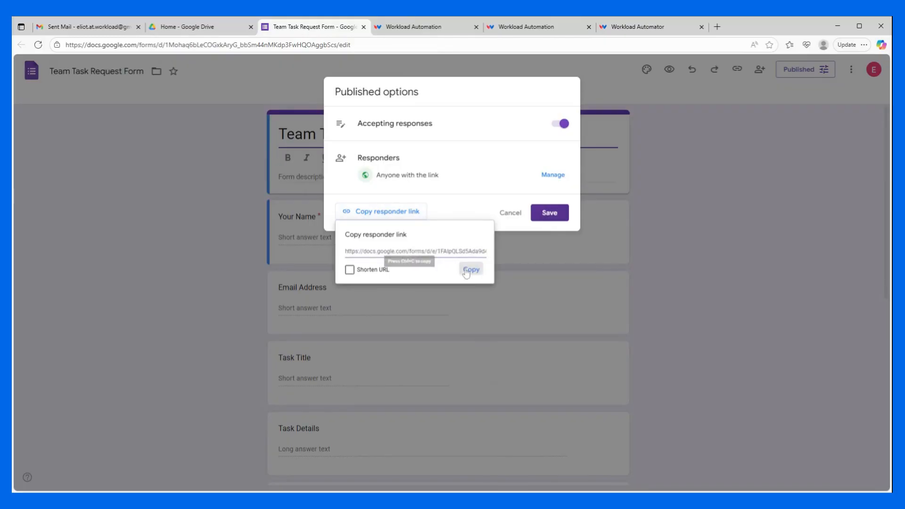
pyautogui.click(623, 28)
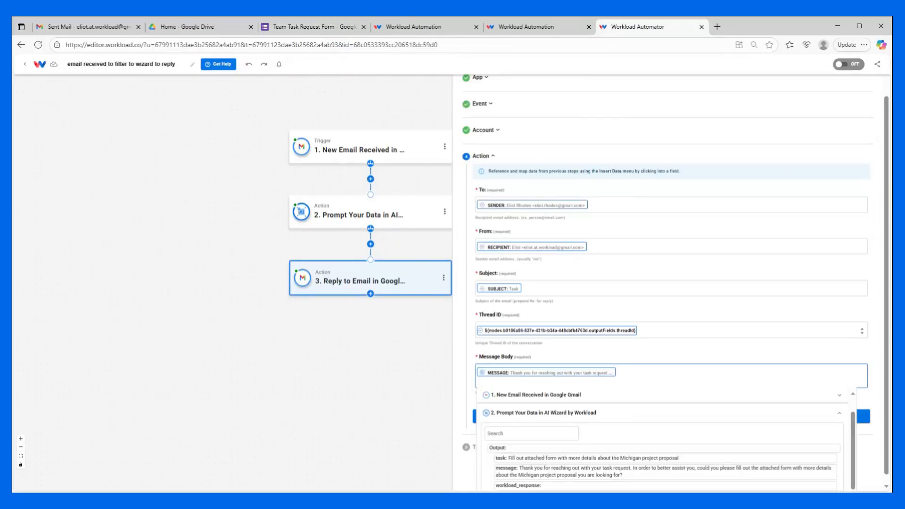
pyautogui.hotkey('ctrl', 'v')
pyautogui.click(521, 354)
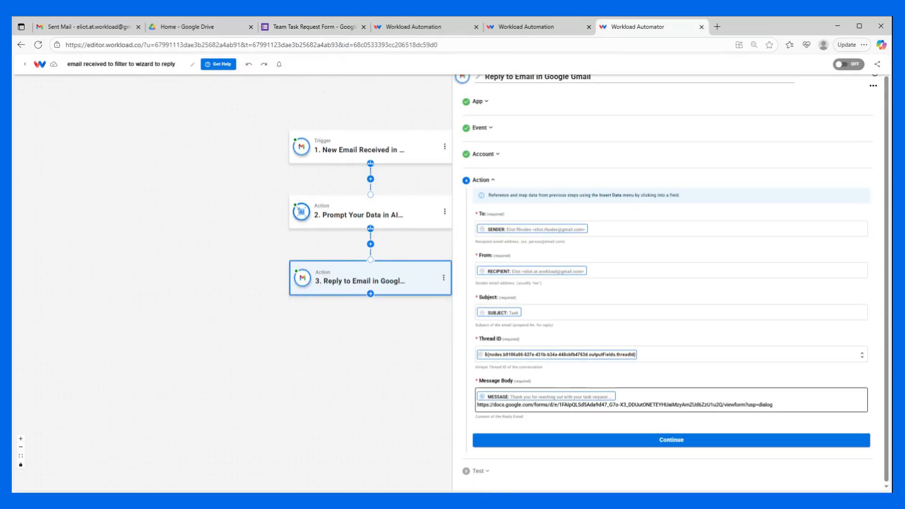
# Step: Continue to test the Reply to Email action and open the sent reply in Gmail's Sent folder
pyautogui.click(654, 445)
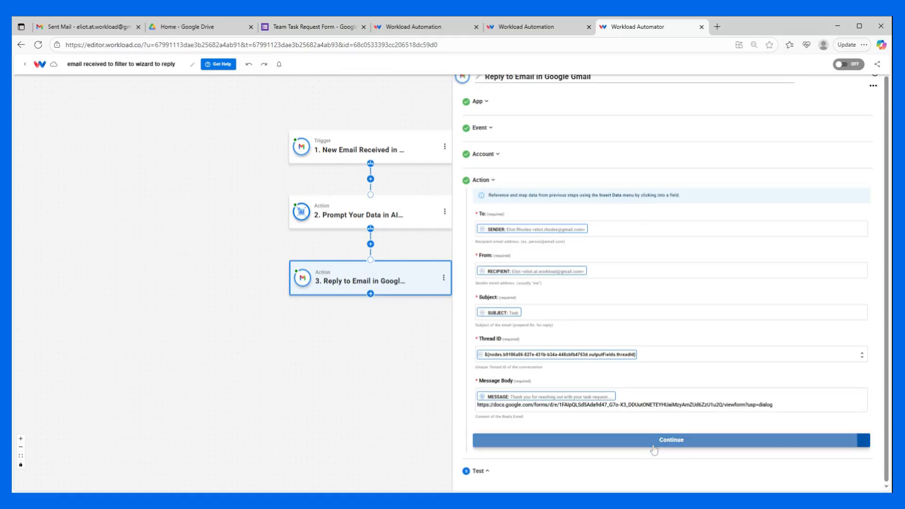
pyautogui.click(535, 355)
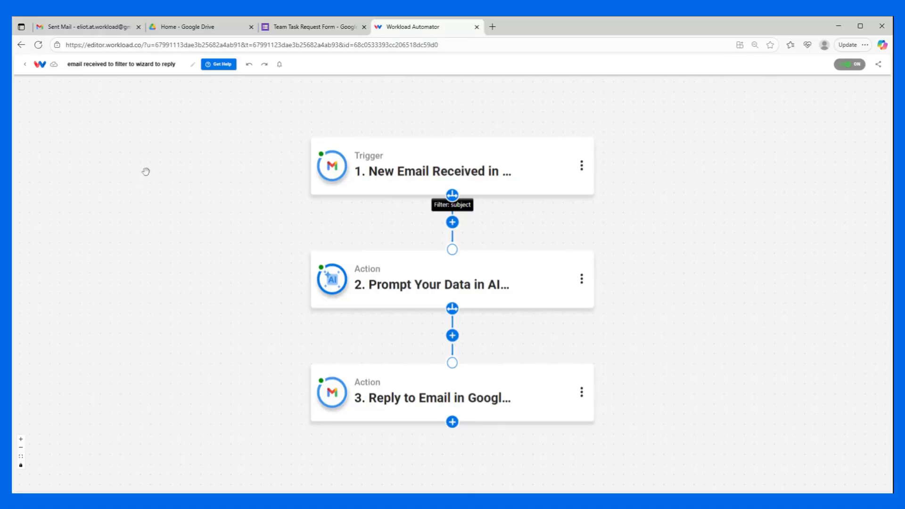
pyautogui.click(95, 28)
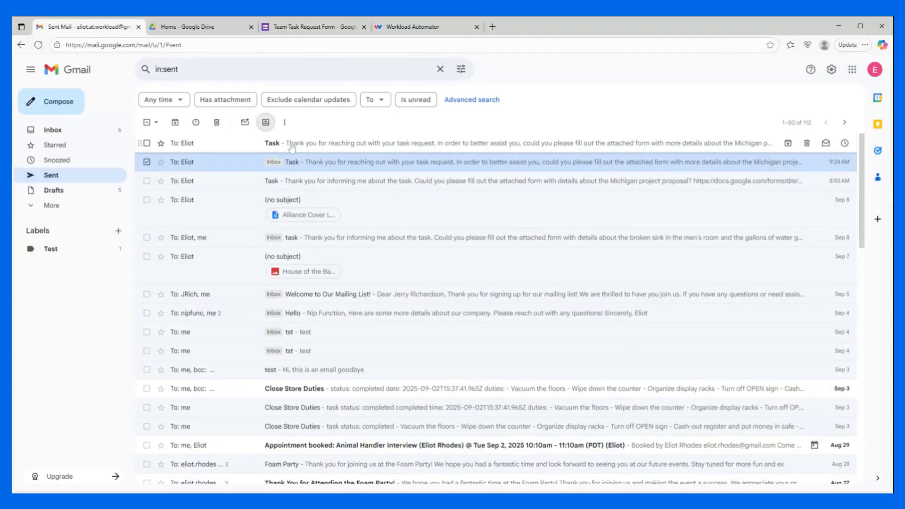
pyautogui.click(337, 144)
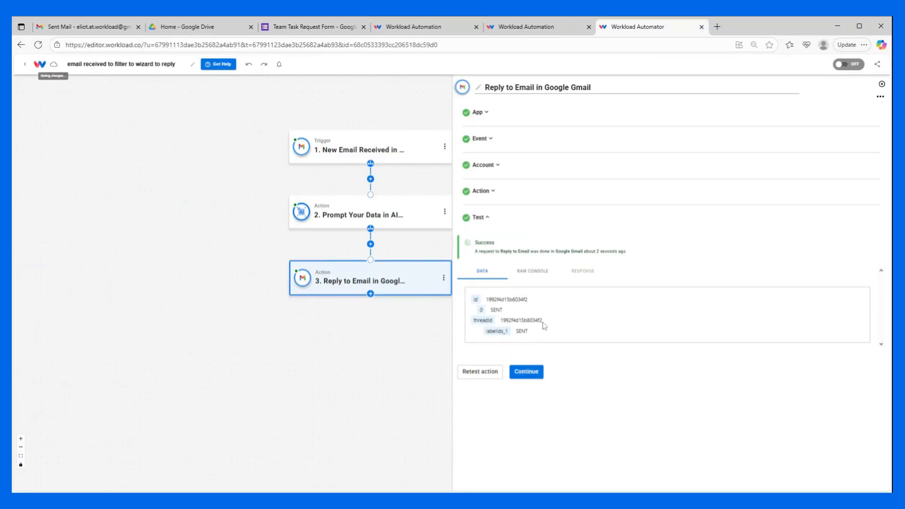
# Step: Add a filter between the trigger and the AI Wizard step based on the trigger email's subject field
pyautogui.click(370, 180)
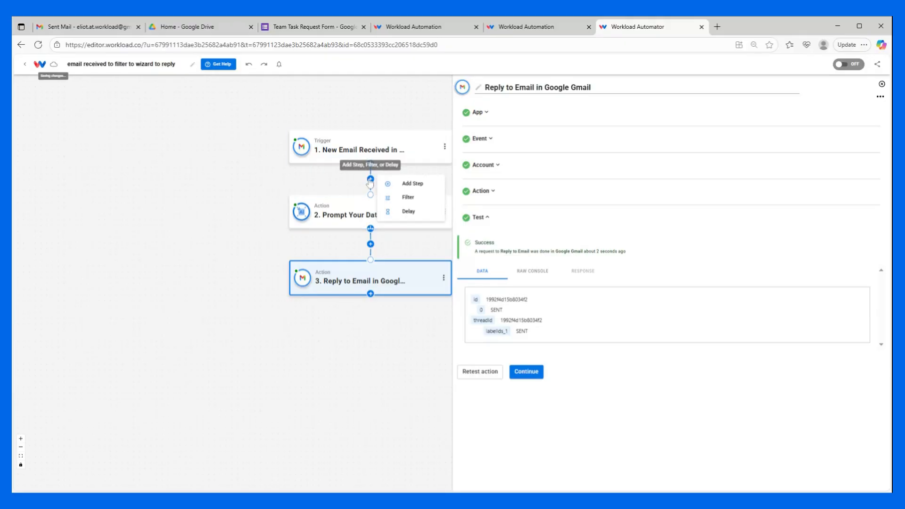
pyautogui.click(408, 197)
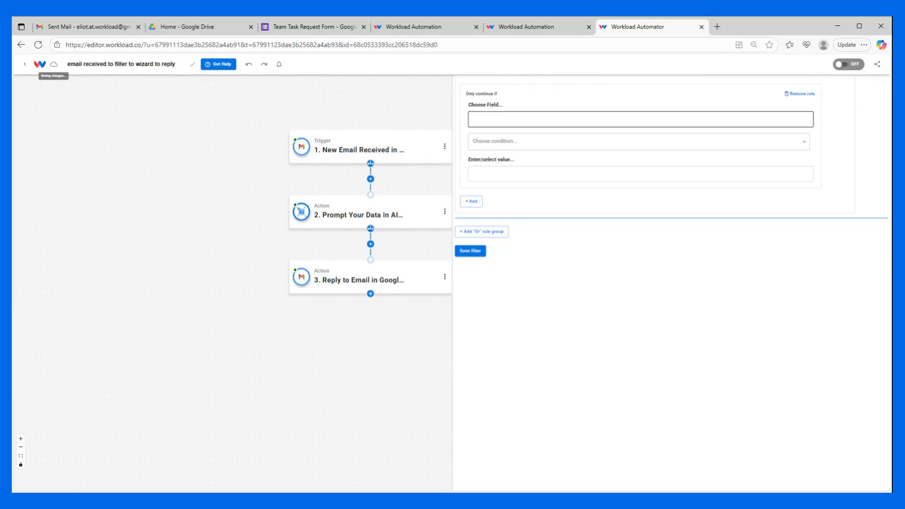
pyautogui.click(566, 119)
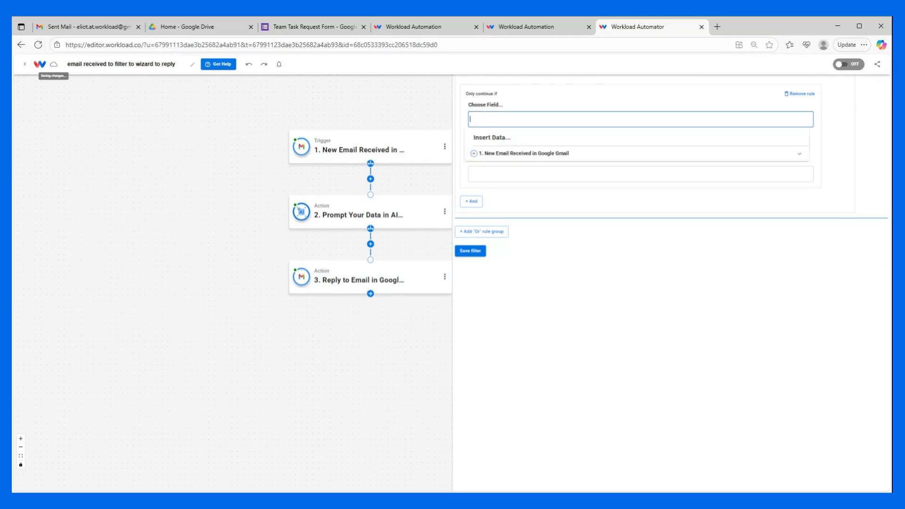
pyautogui.click(514, 156)
pyautogui.scroll(-1, 542, 207)
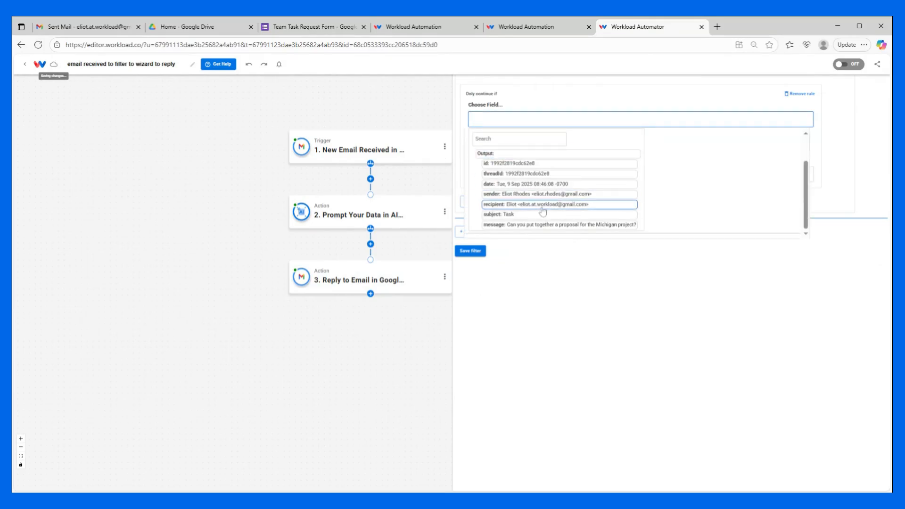
pyautogui.click(537, 214)
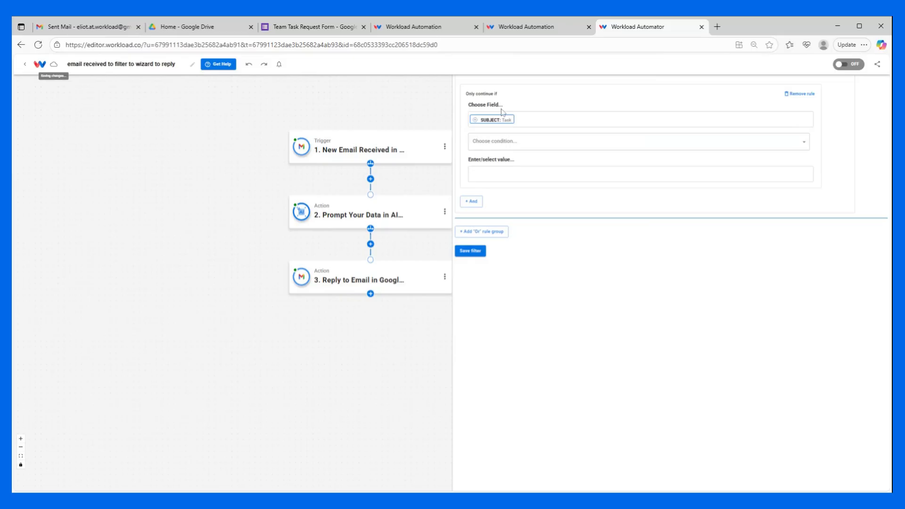
# Step: Set the filter condition to (Text/Number) Equals with the value task and save the filter
pyautogui.click(492, 141)
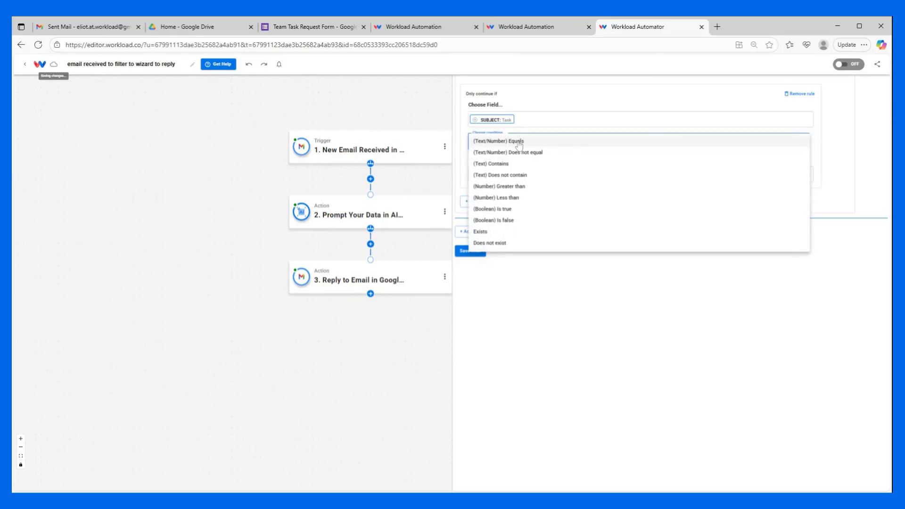
pyautogui.click(501, 141)
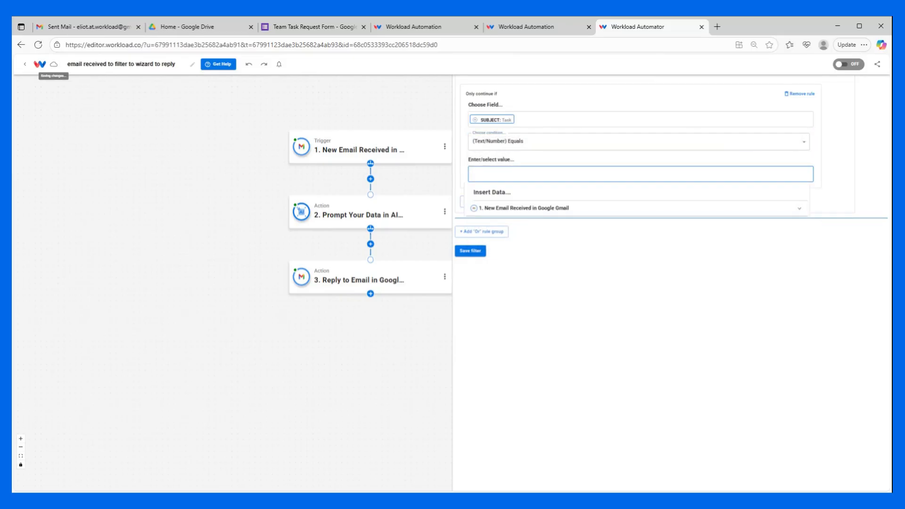
pyautogui.click(531, 163)
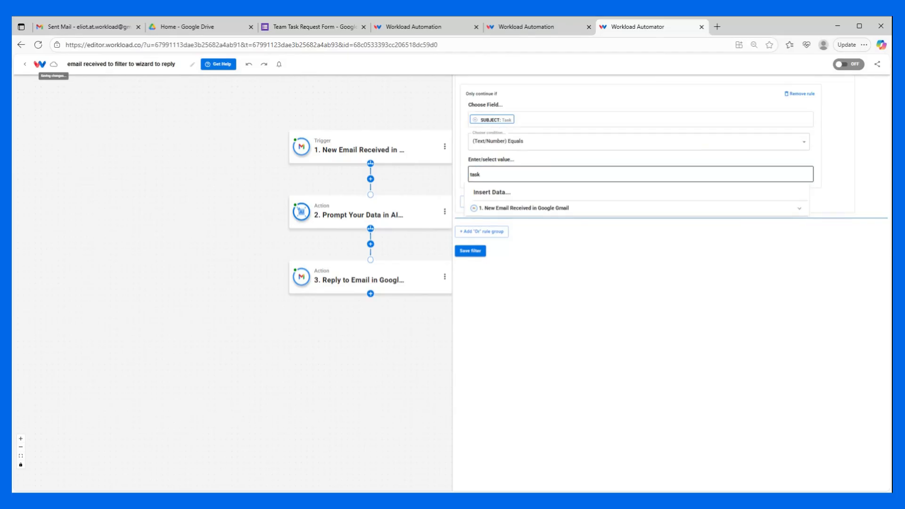
pyautogui.click(471, 251)
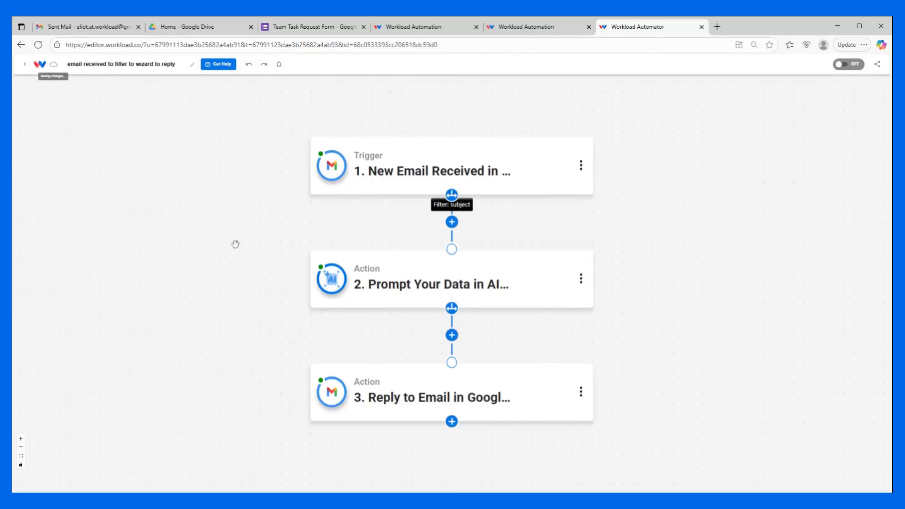